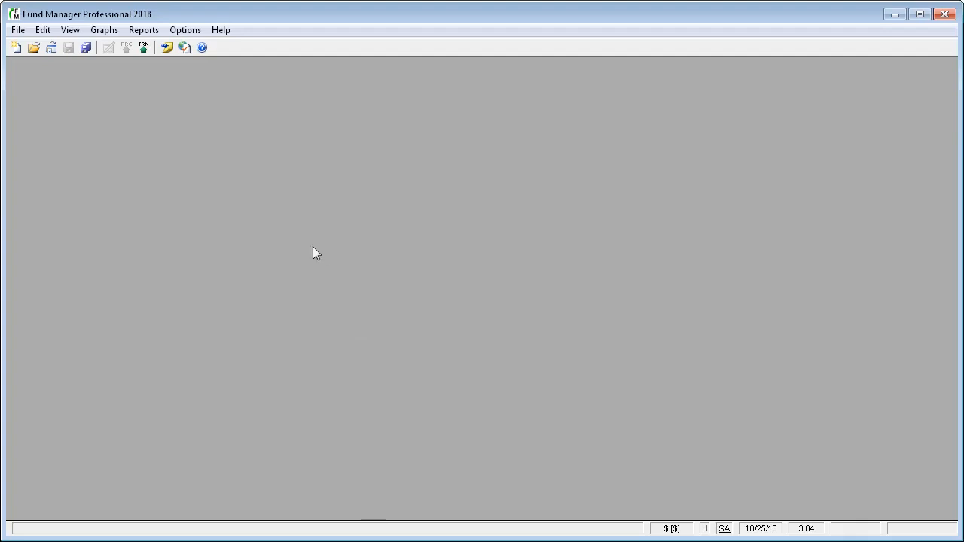
Step: Open the File menu to reach the portfolio commands
click(18, 31)
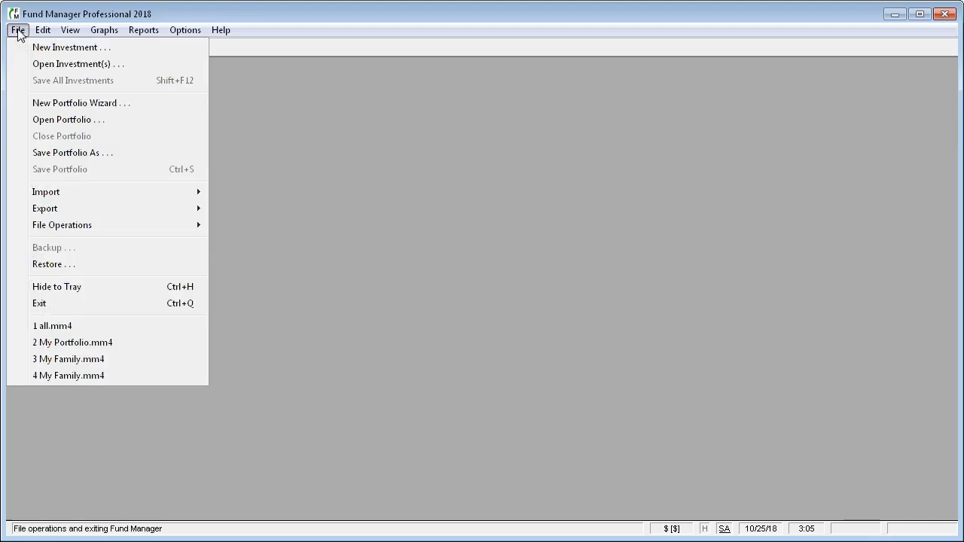
Step: Start the New Portfolio Wizard and name the portfolio 'My Brokerage Account'
click(37, 102)
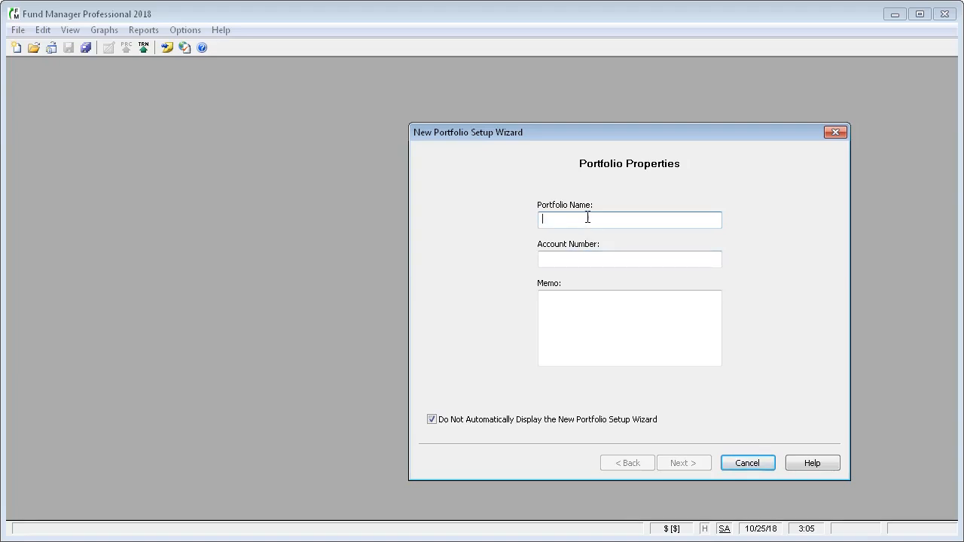
text(My Br)
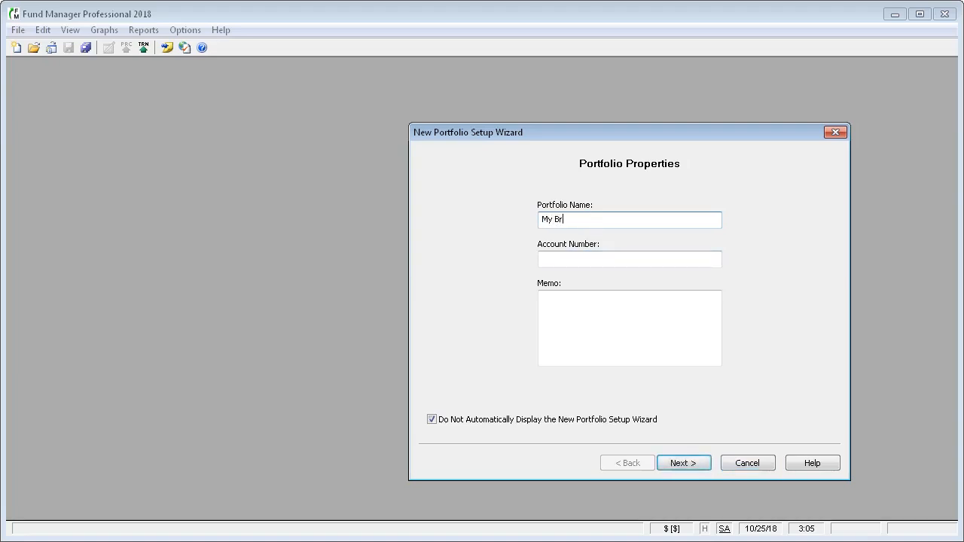
text(okerage Account)
click(553, 259)
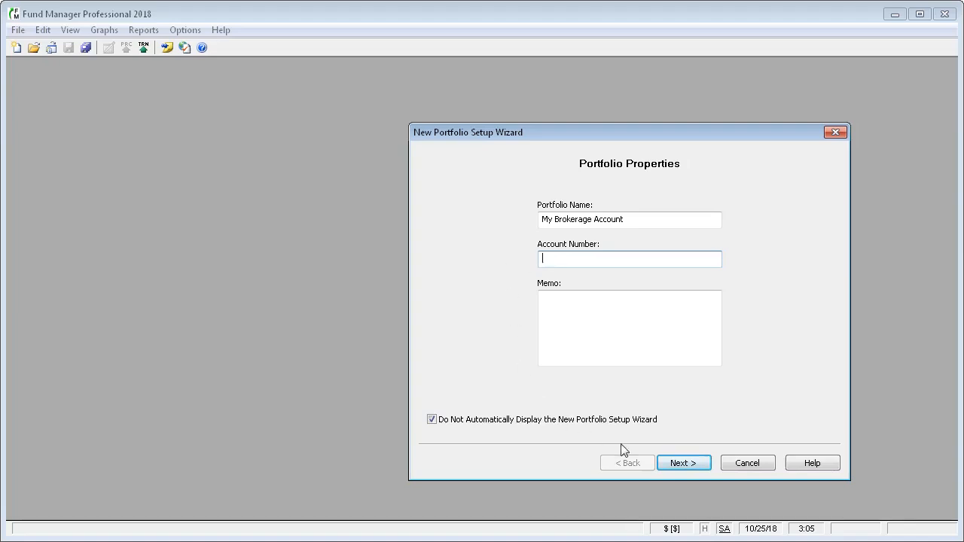
Step: Enable online transaction/position retrieval with TD Ameritrade as the brokerage
click(682, 464)
click(509, 216)
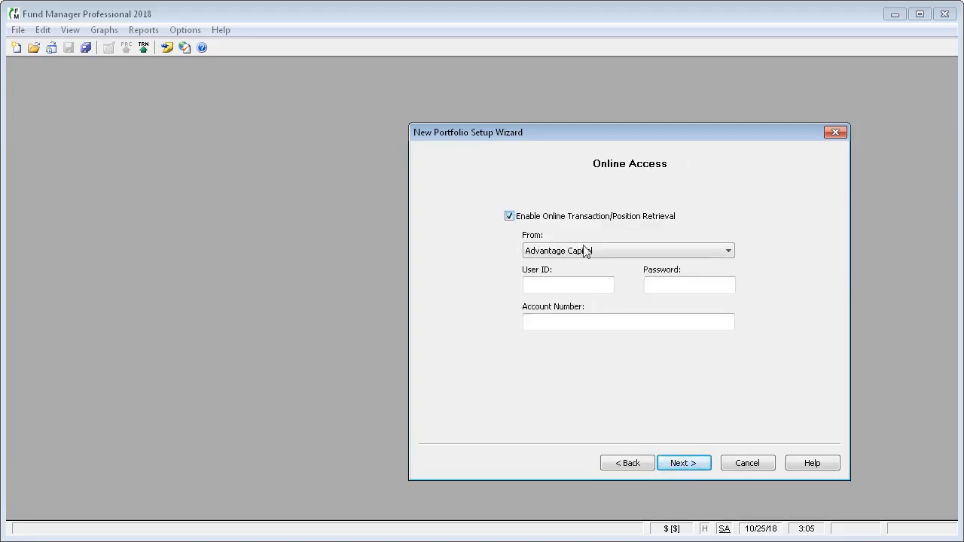
click(729, 252)
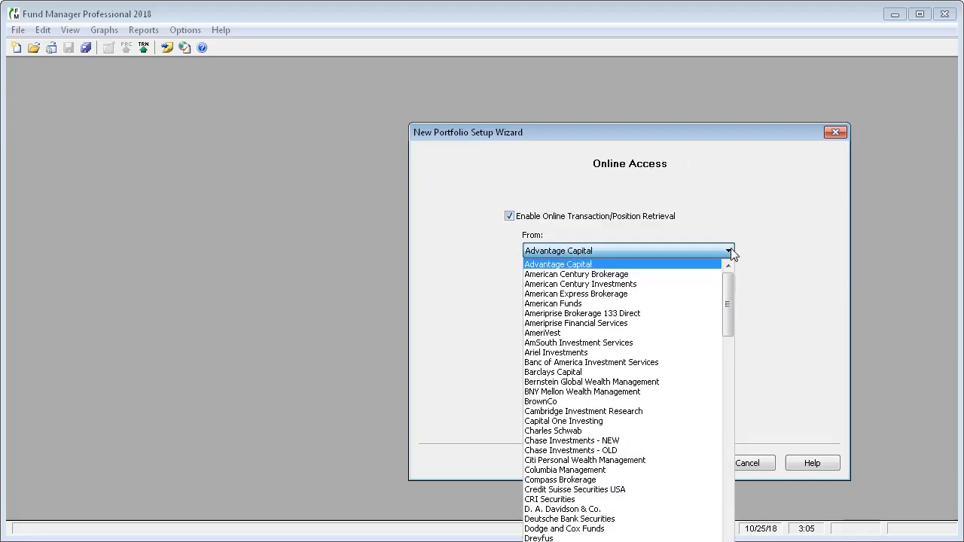
drag(730, 297, 742, 466)
click(608, 443)
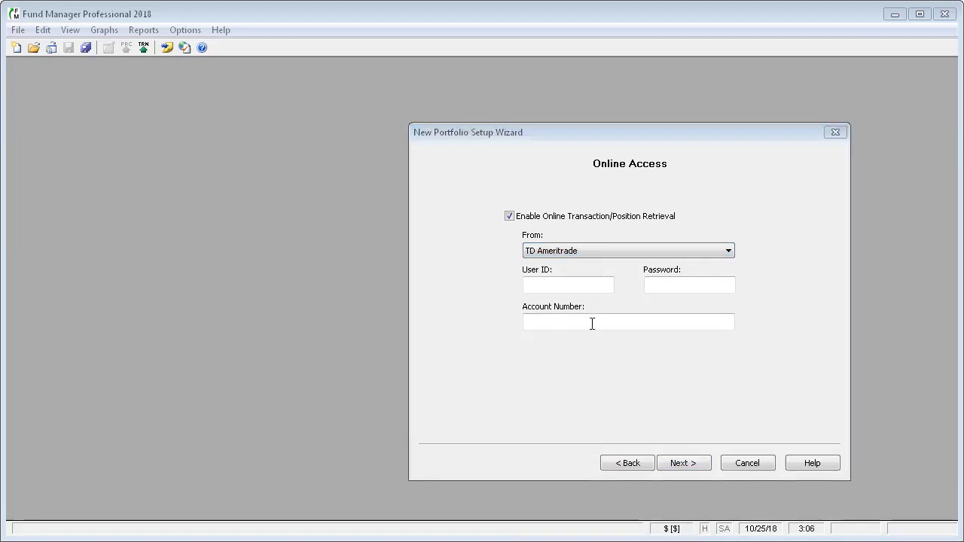
Step: Enter the brokerage user ID and password, and advance to Setup Method
click(566, 286)
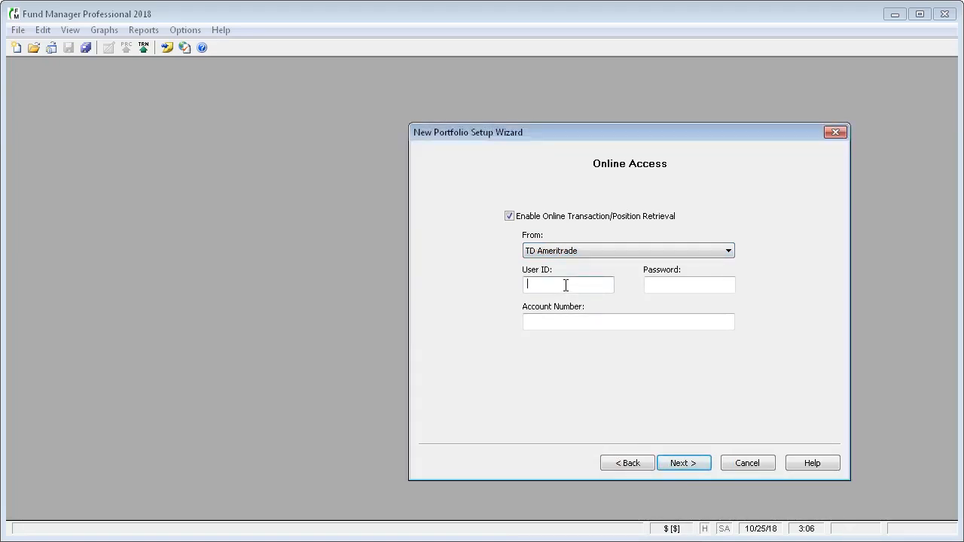
text(12345678)
key(Tab)
text(••••••••••••••)
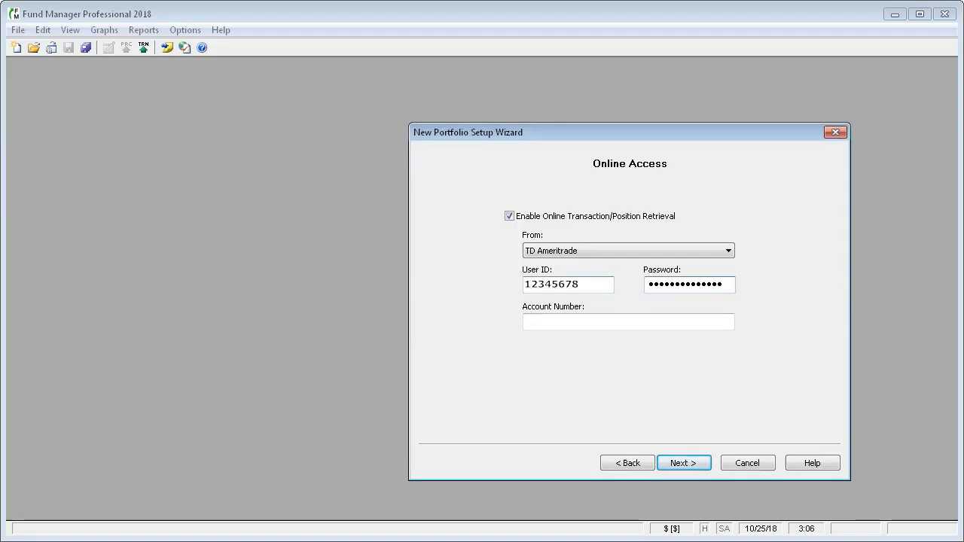
click(684, 465)
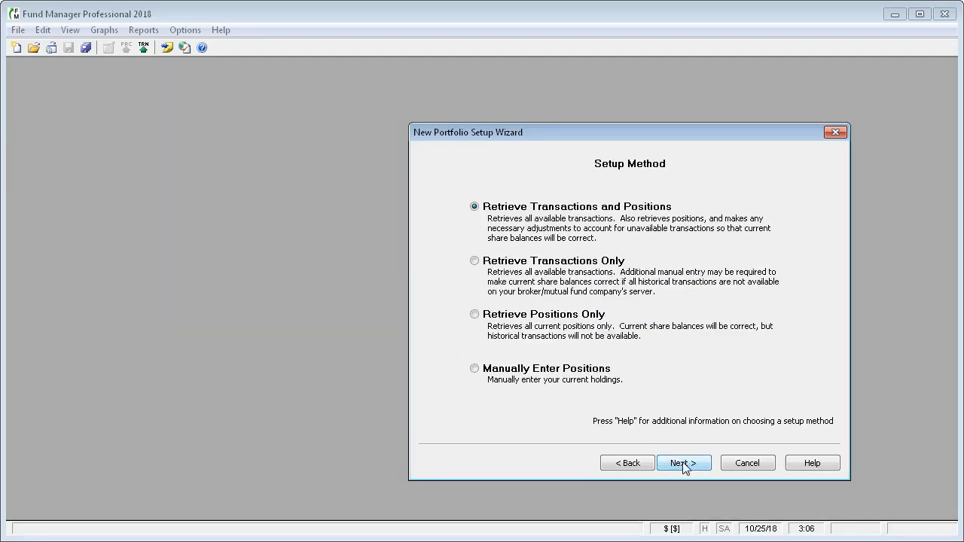
Step: Switch the setup method from manual entry to Retrieve Positions Only
click(474, 314)
click(687, 463)
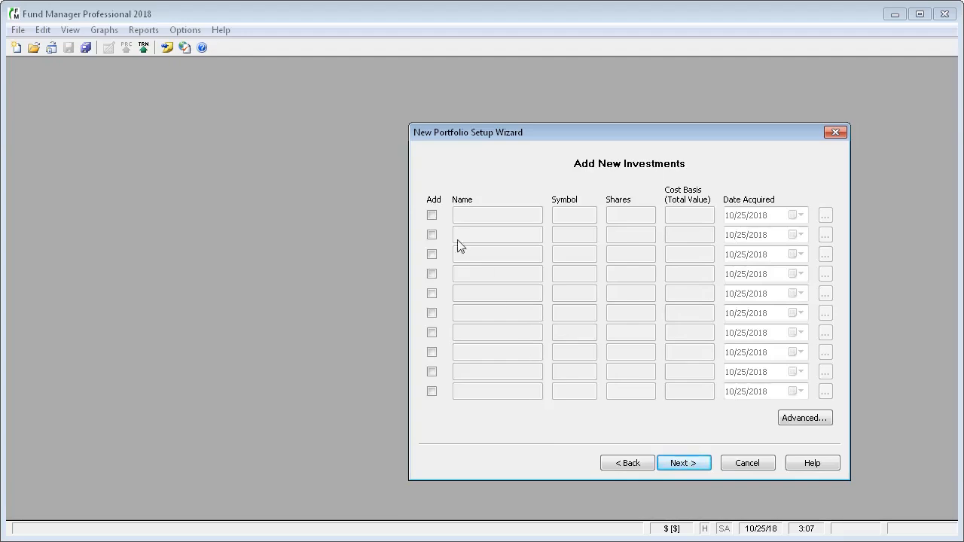
click(432, 215)
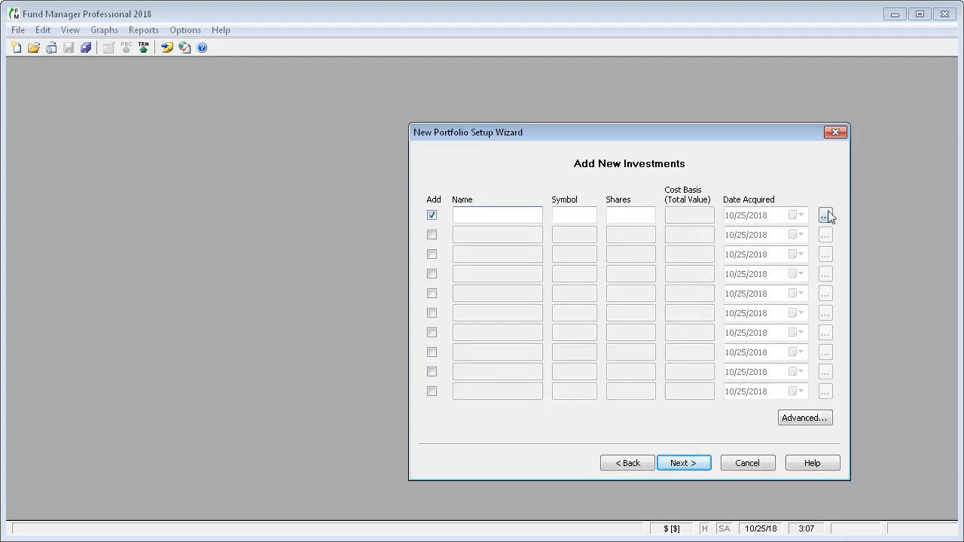
click(627, 463)
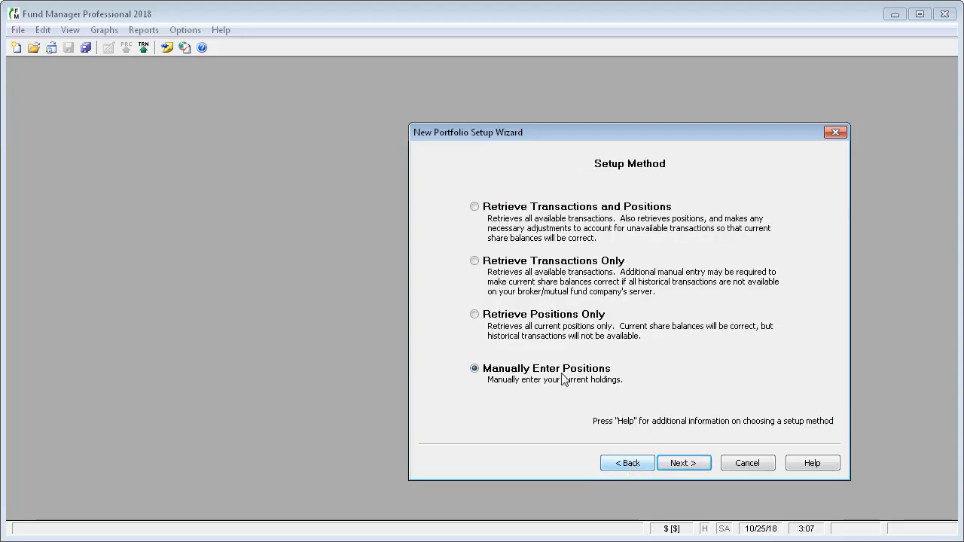
click(477, 314)
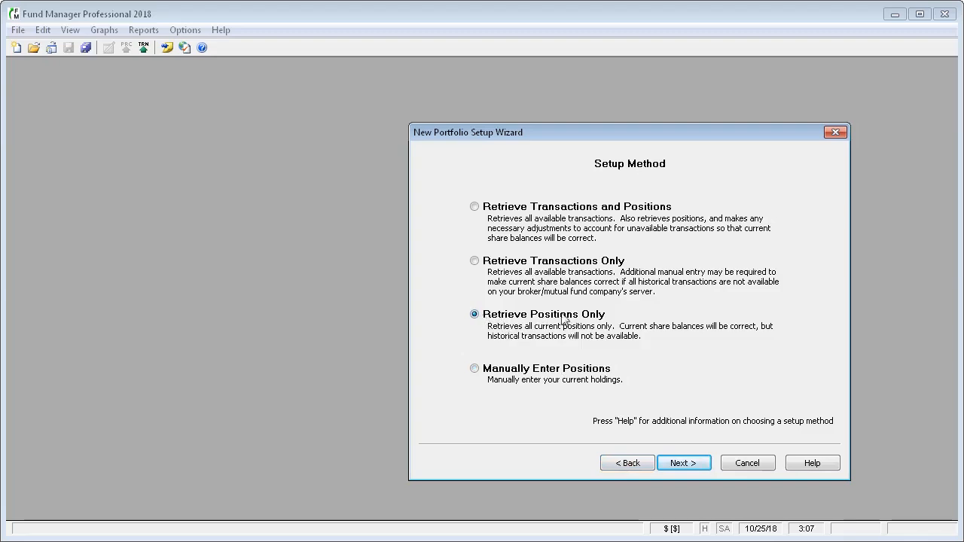
Step: Retrieve the broker's positions, AZN through VRTV plus Cash, and review both pages
click(682, 463)
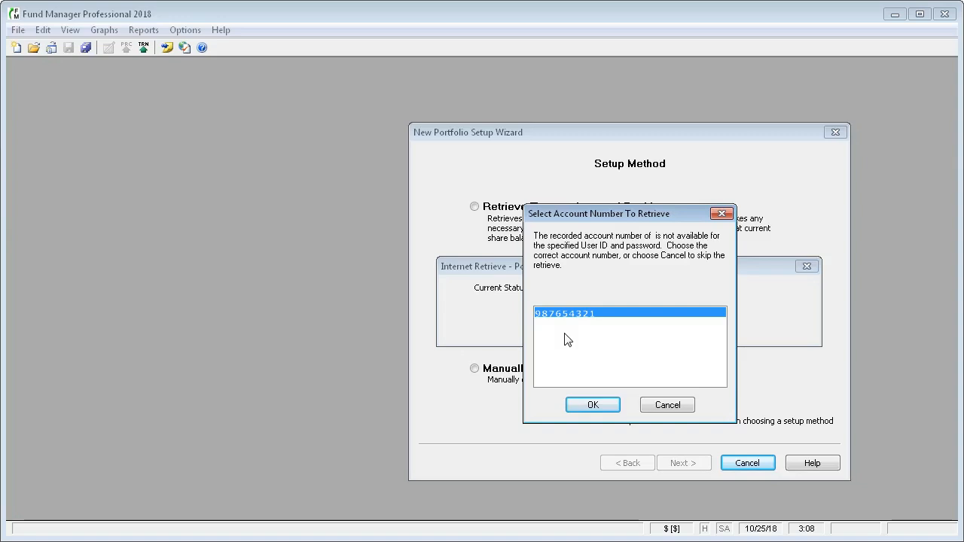
click(592, 406)
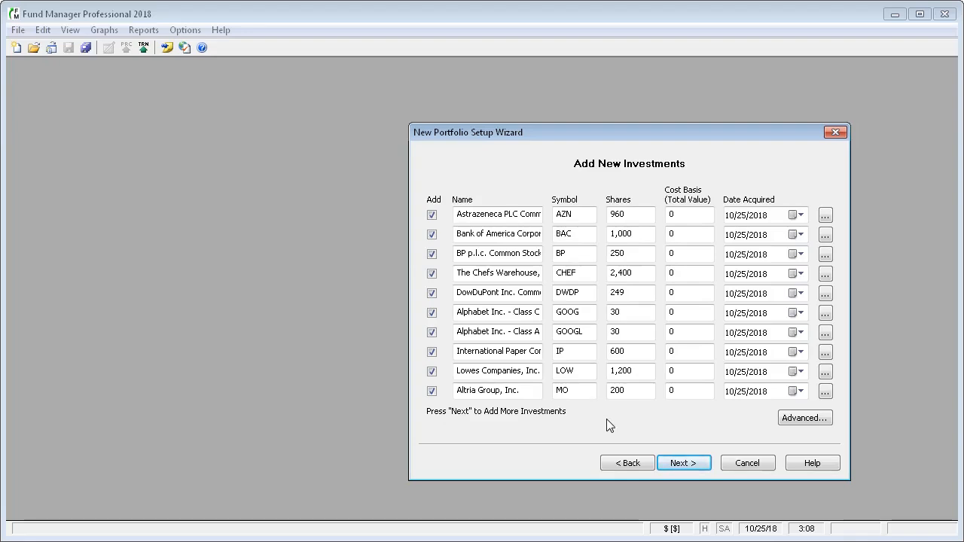
click(682, 463)
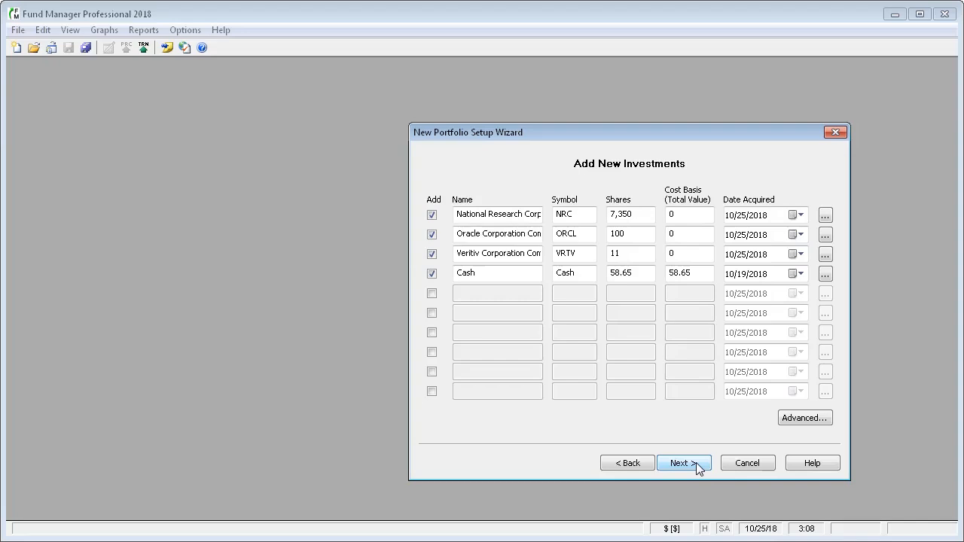
click(696, 462)
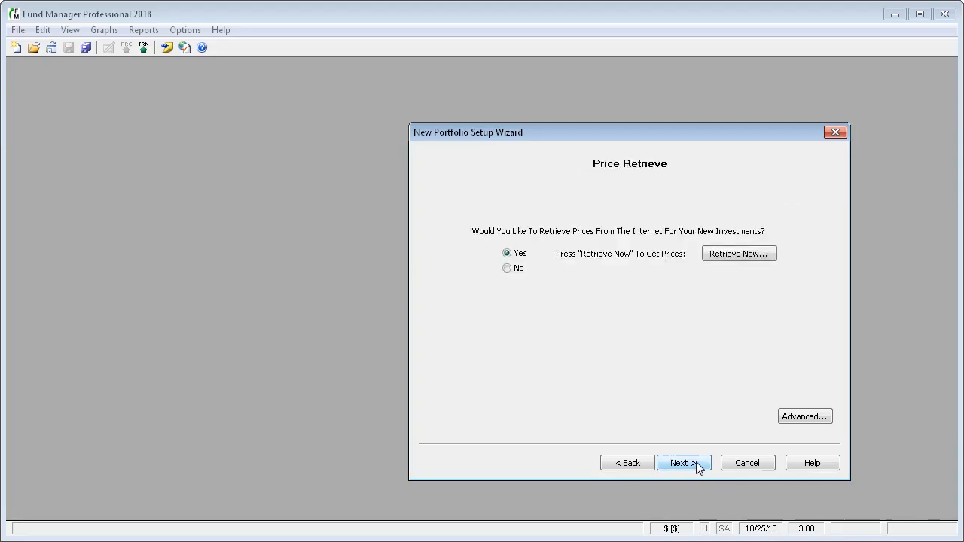
Step: Download price history for all 14 investments from 1/1/2018 through 10/25/2018
click(729, 256)
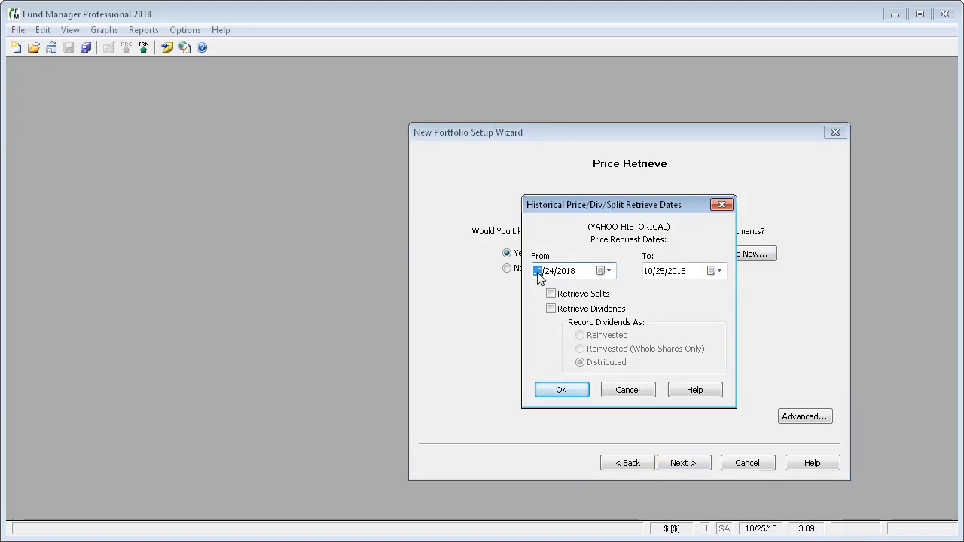
text(1/1)
click(558, 391)
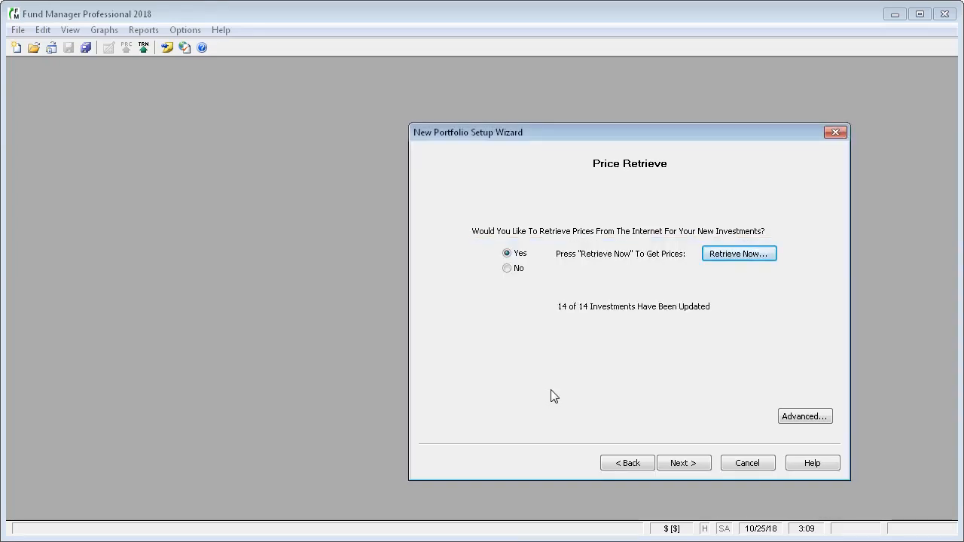
Step: Make Cash the portfolio's default cash account
click(681, 463)
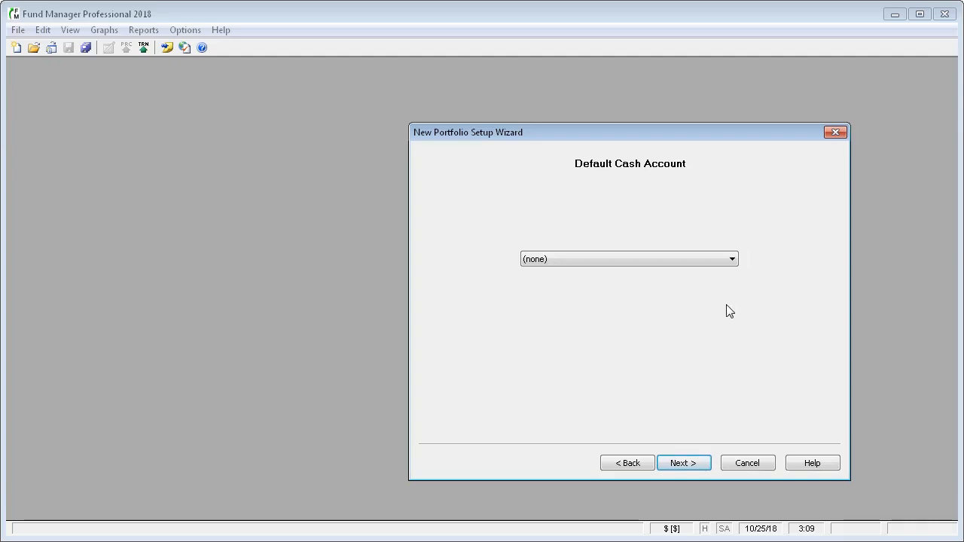
click(732, 259)
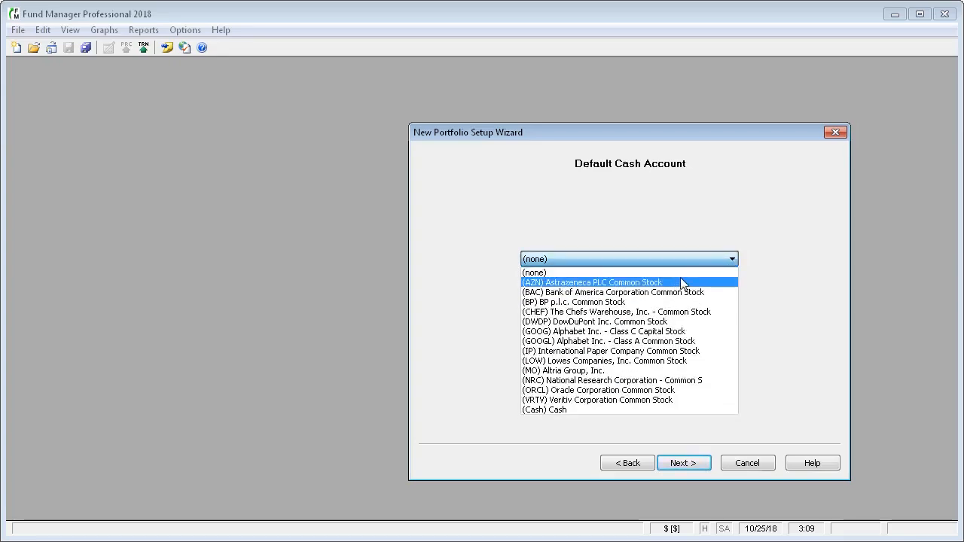
click(608, 409)
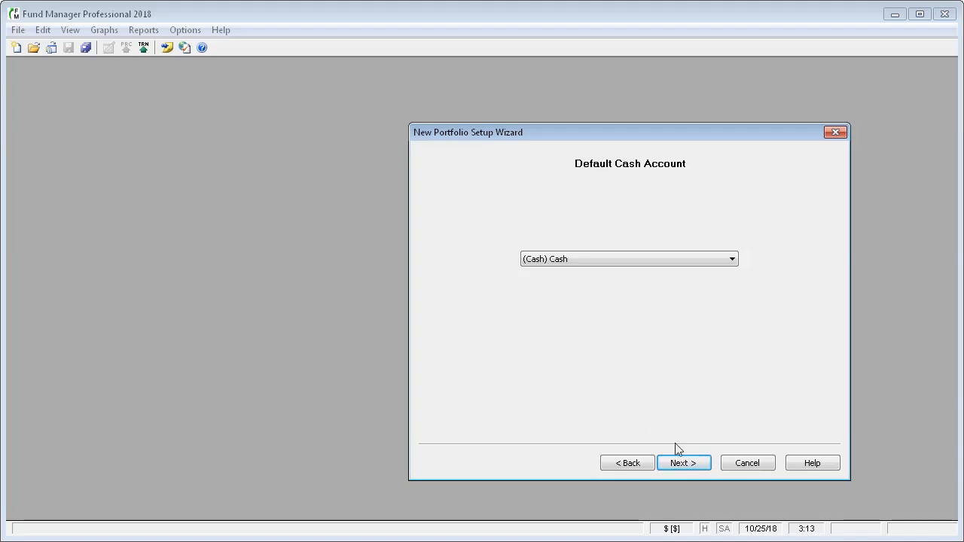
Step: Finish the wizard and maximize the Portfolio Editor
click(683, 463)
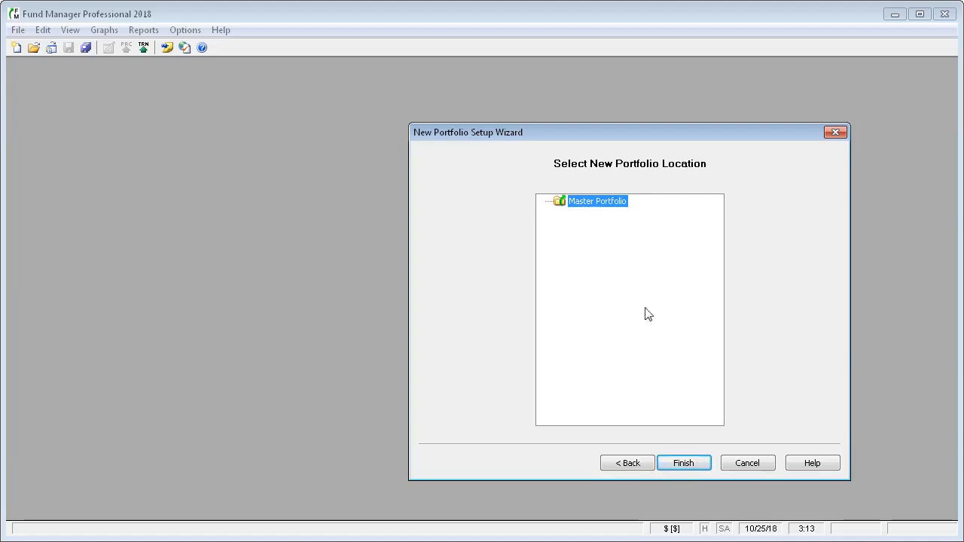
click(683, 463)
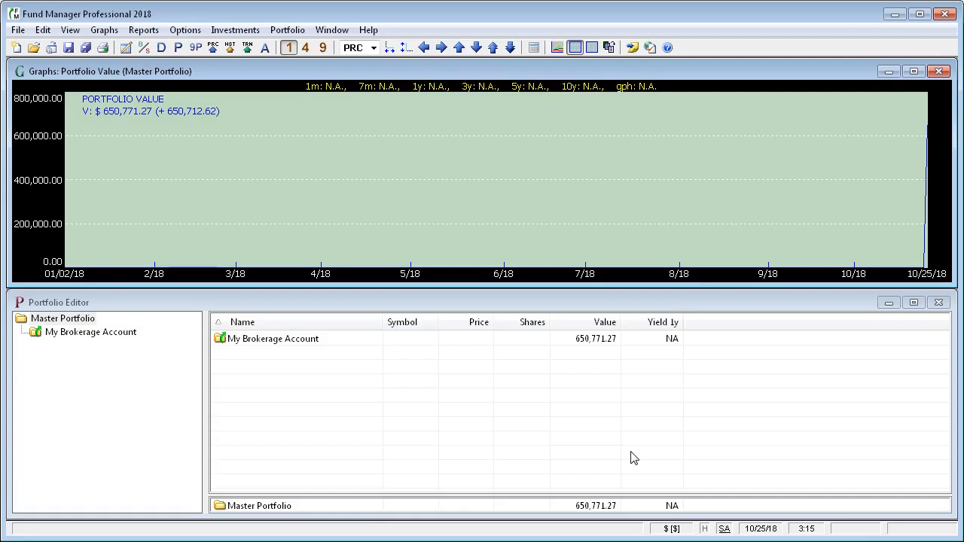
click(913, 303)
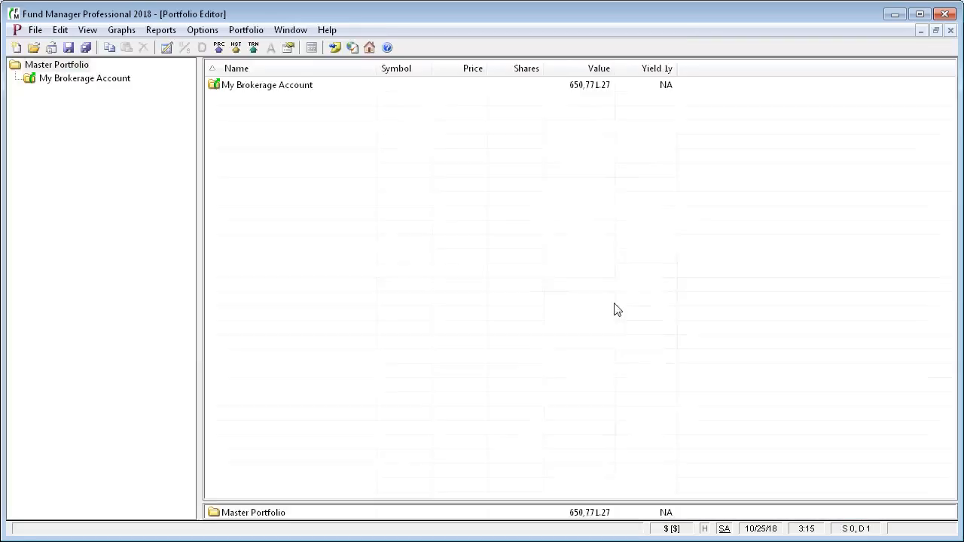
Step: Launch Reconcile for My Brokerage Account from its context menu in the tree
click(111, 82)
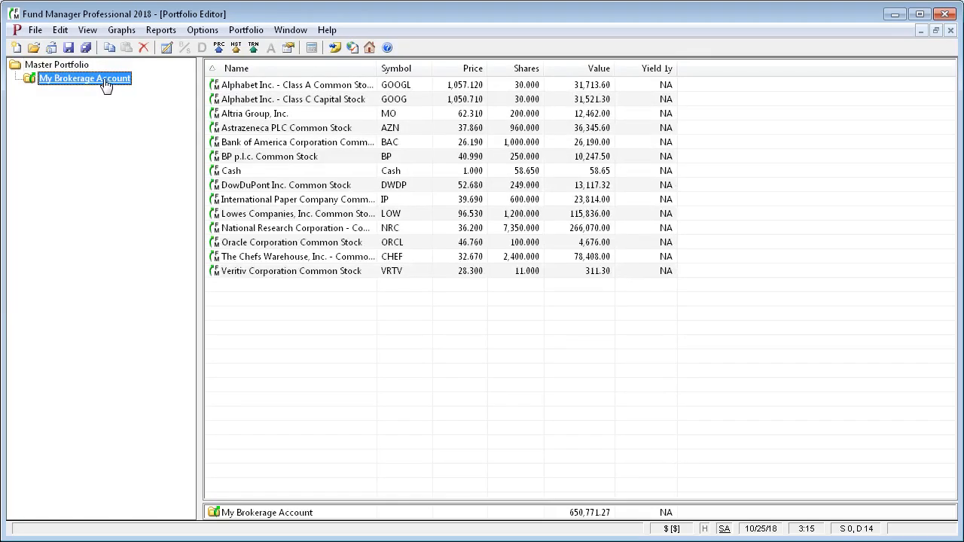
right_click(106, 85)
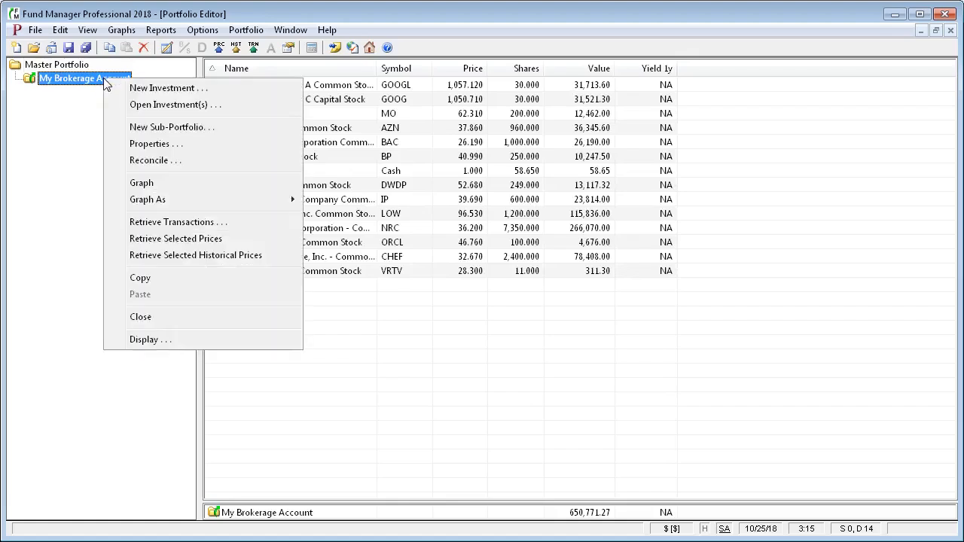
click(146, 162)
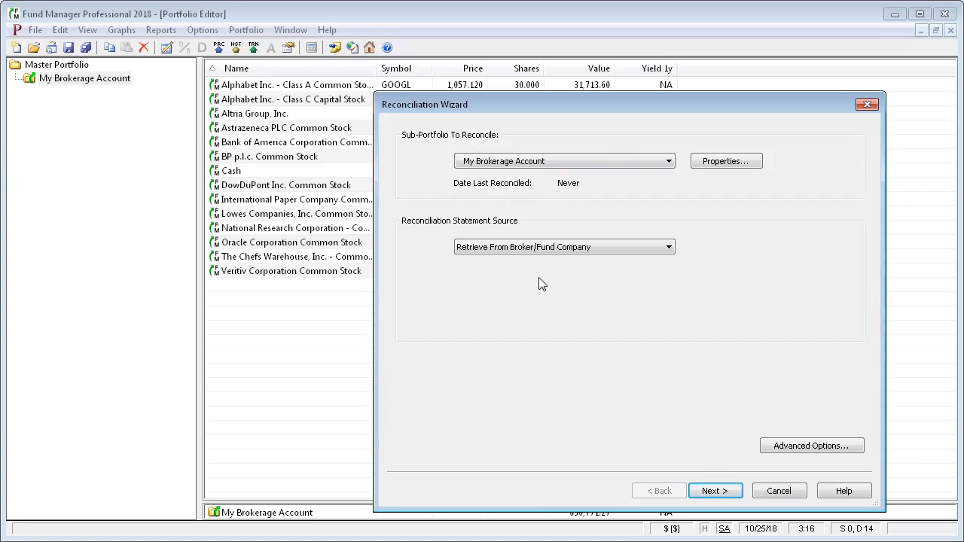
Step: Retrieve the broker statement, check the balanced investments, and finish reconciling
click(714, 491)
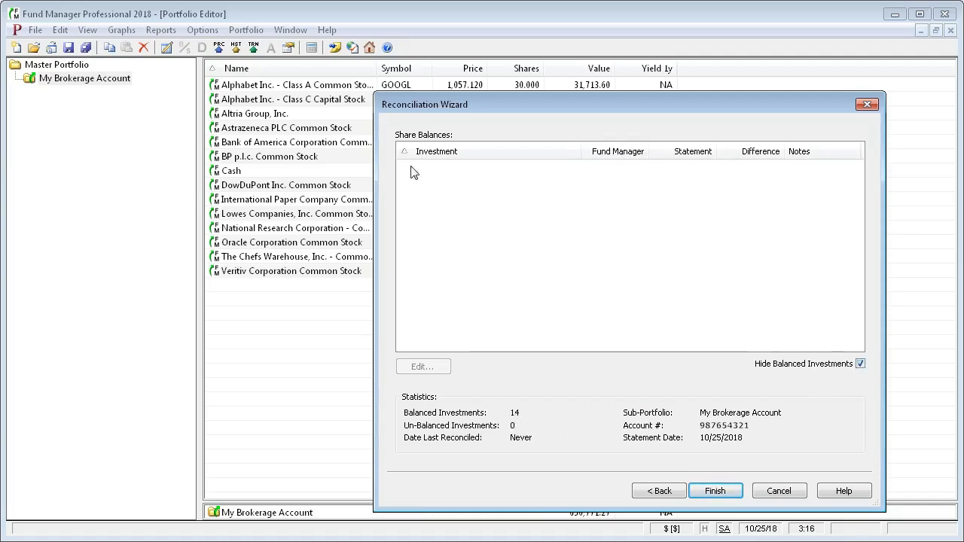
click(860, 364)
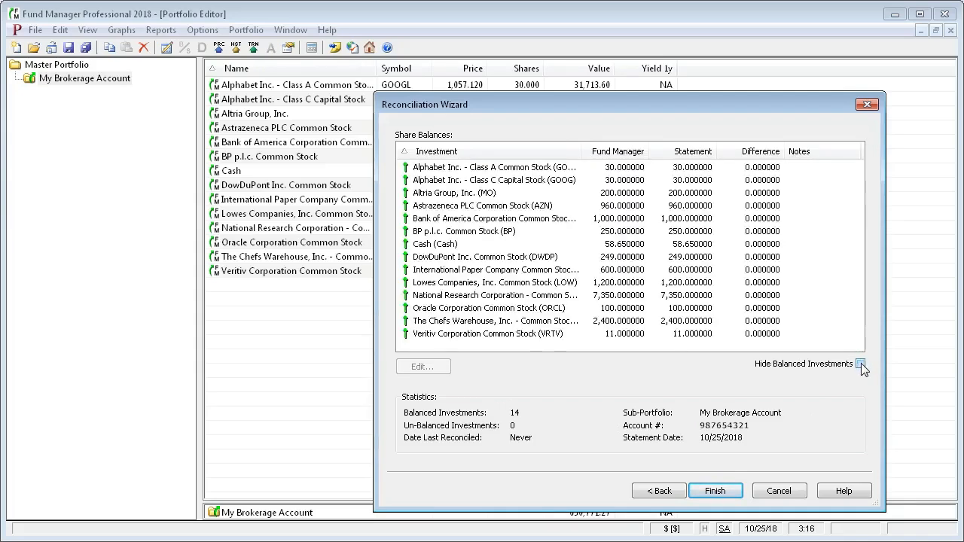
click(860, 364)
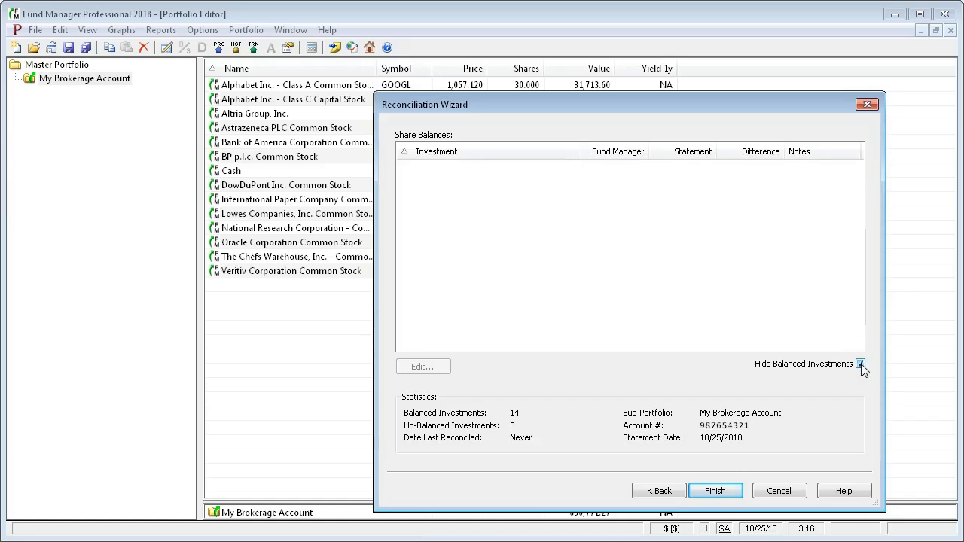
click(715, 491)
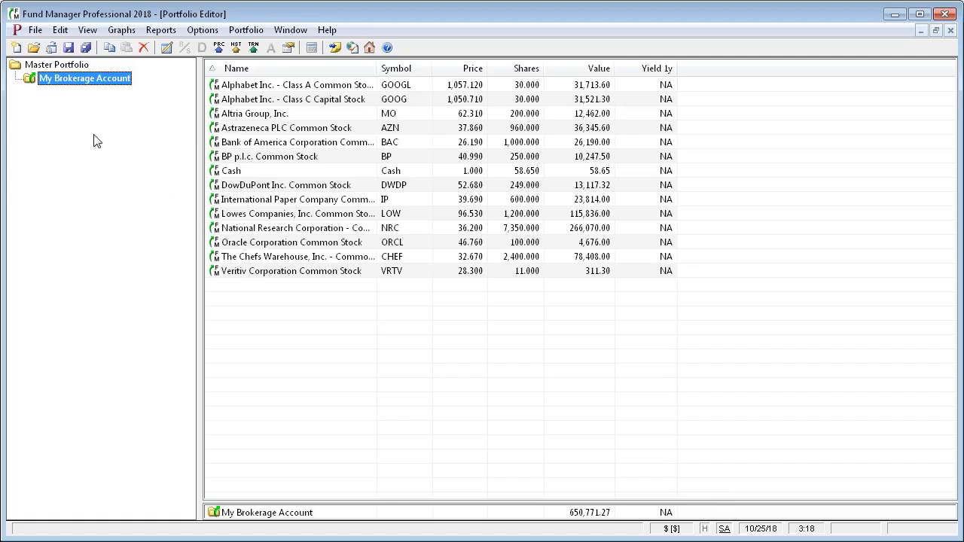
Step: Select the GOOGL, GOOG, Altria Group and AstraZeneca holdings in turn
click(35, 30)
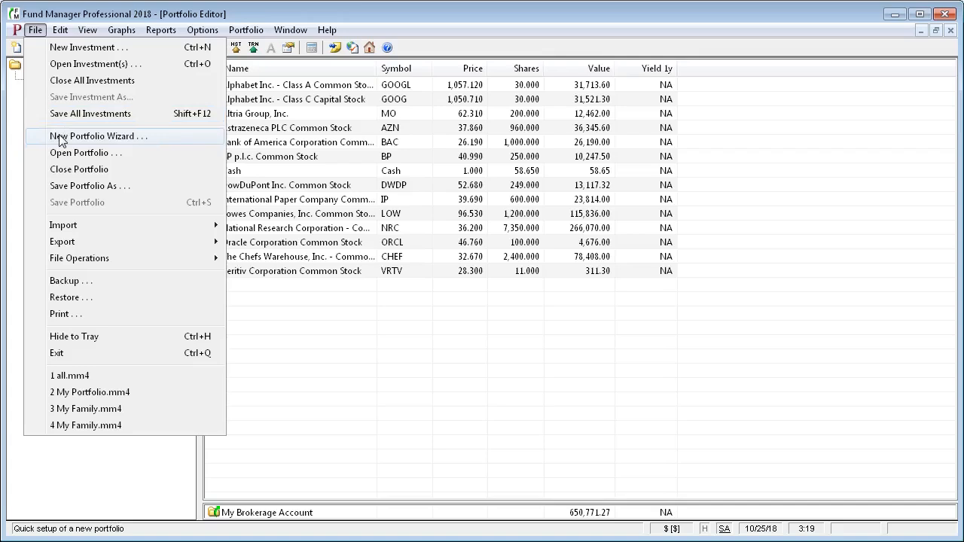
click(303, 321)
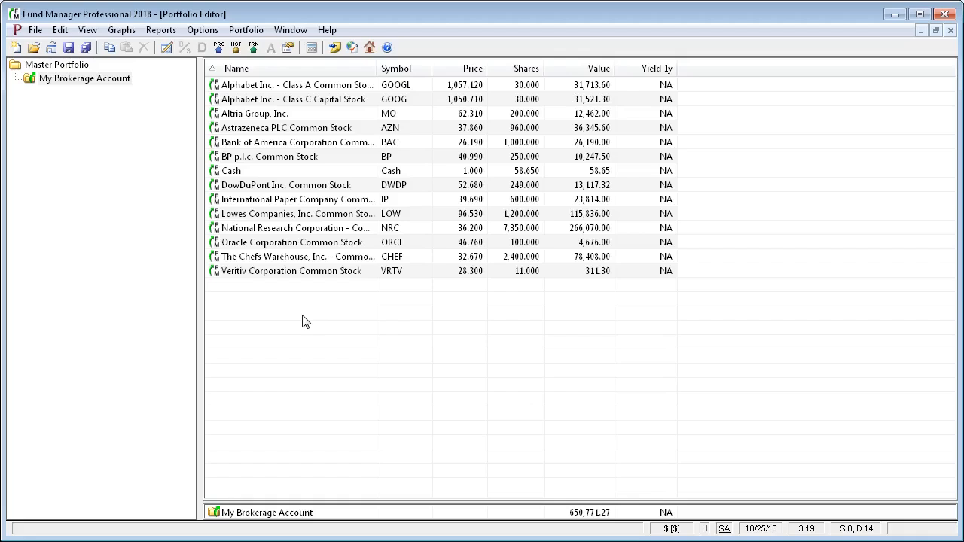
click(265, 88)
click(263, 101)
click(265, 115)
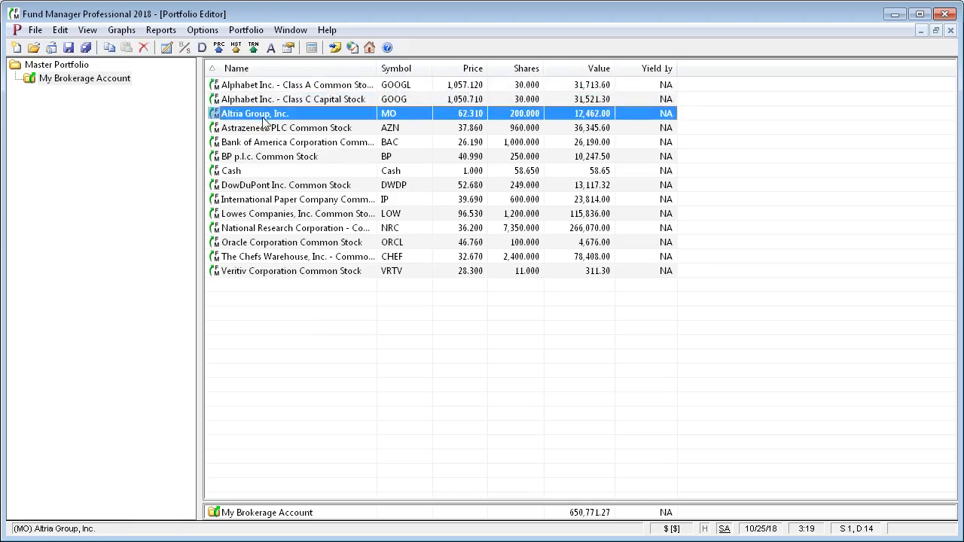
click(267, 129)
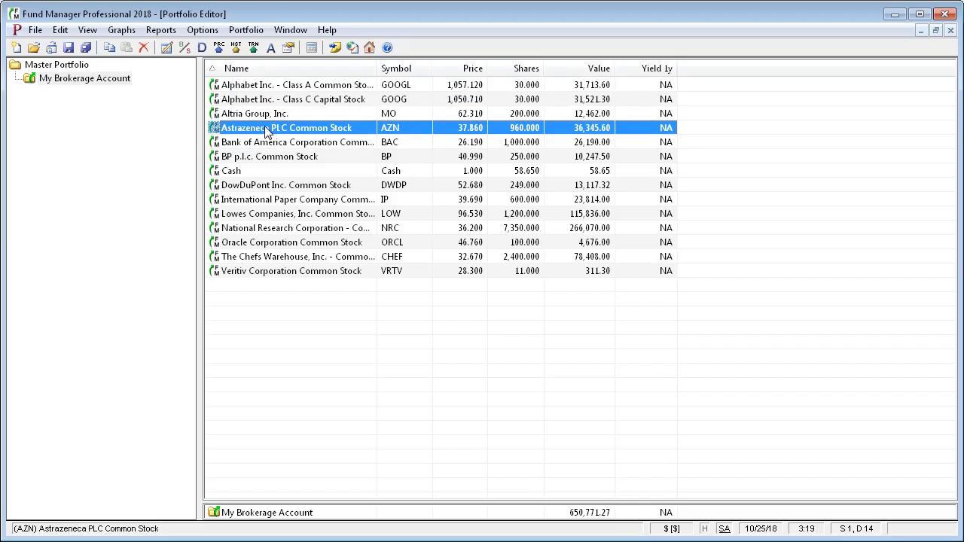
Step: Save all investments from the File menu
click(36, 30)
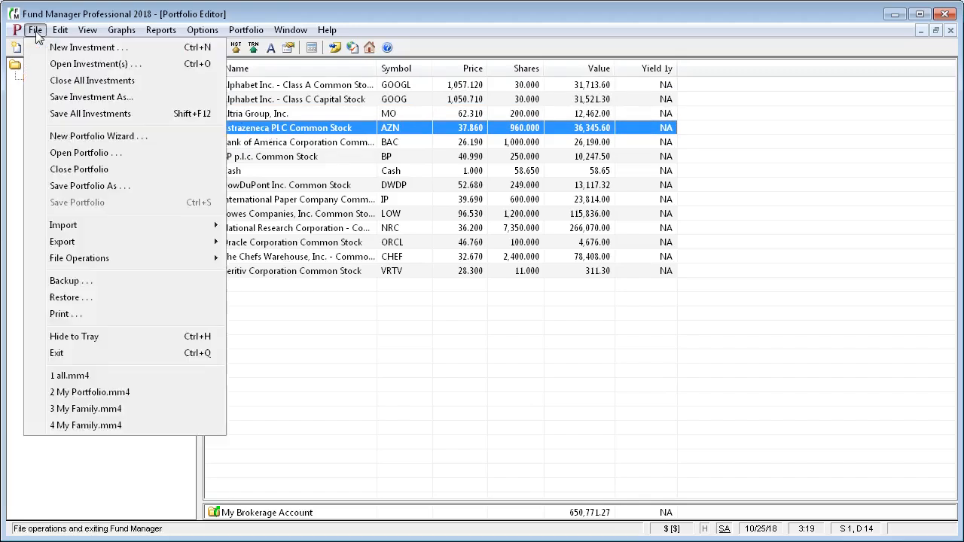
click(58, 114)
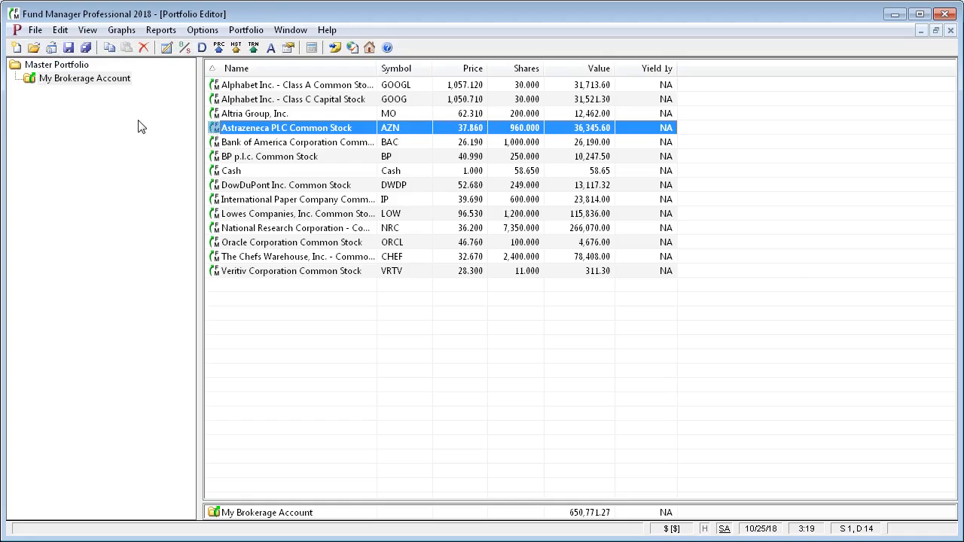
click(35, 31)
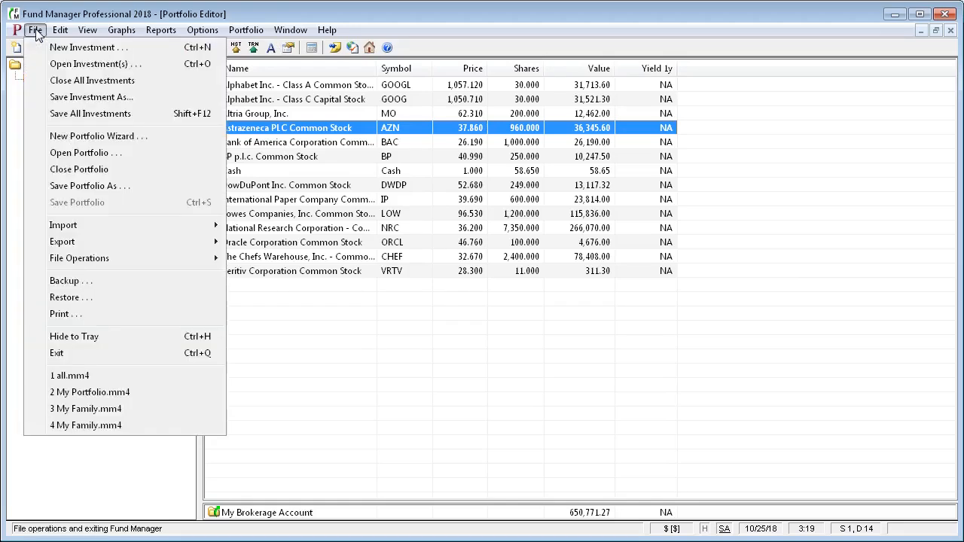
Step: Save the portfolio under the new file name 'My Portfolio'
click(83, 191)
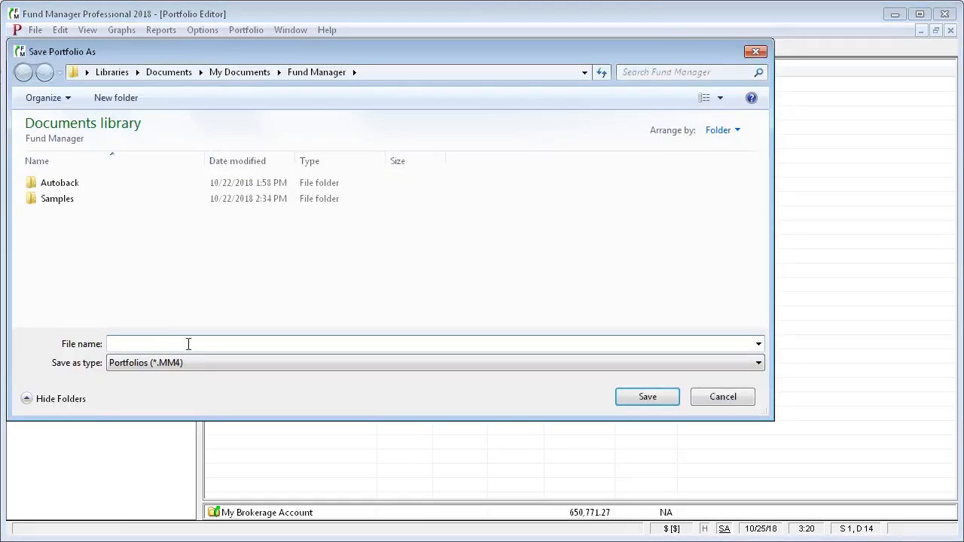
text(My Portfolio)
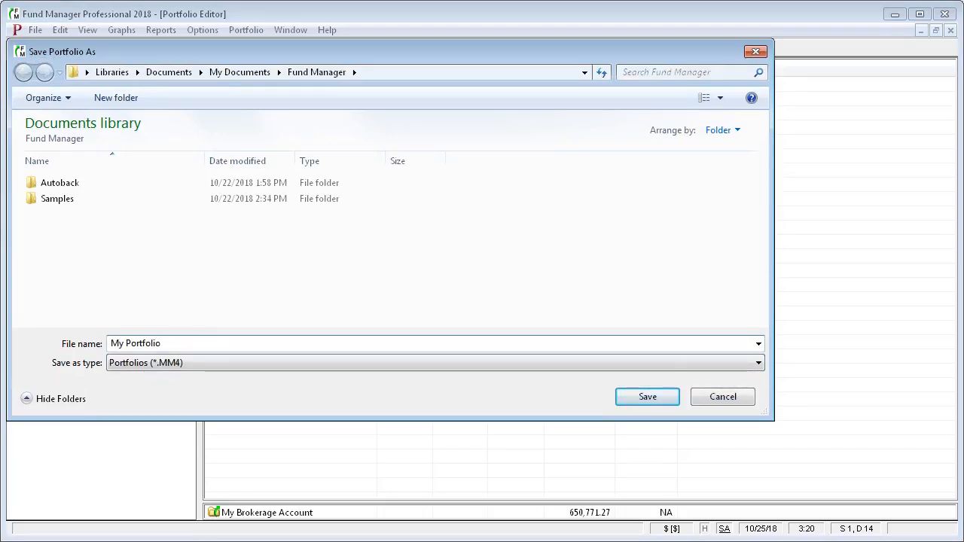
click(635, 395)
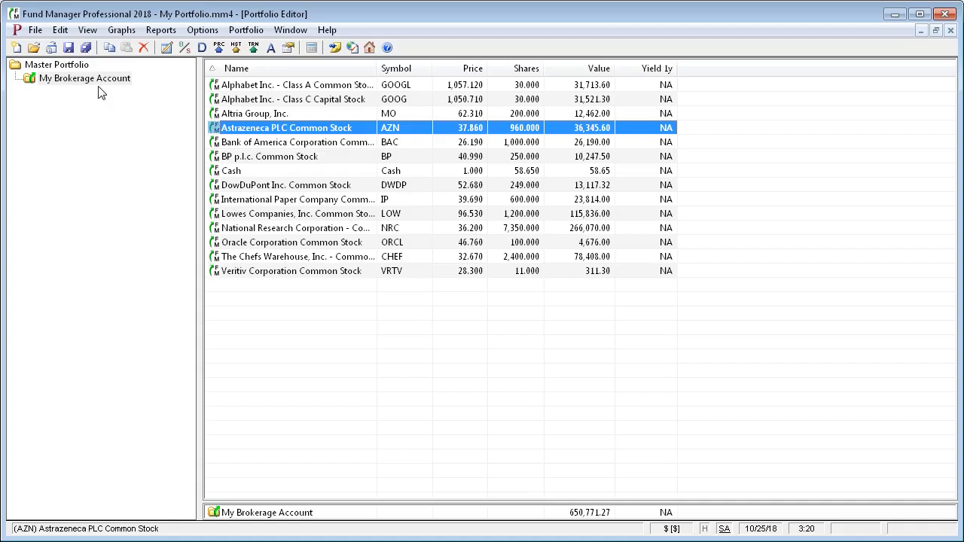
Step: Save the current state of My Portfolio.mm4 from the File menu
click(35, 30)
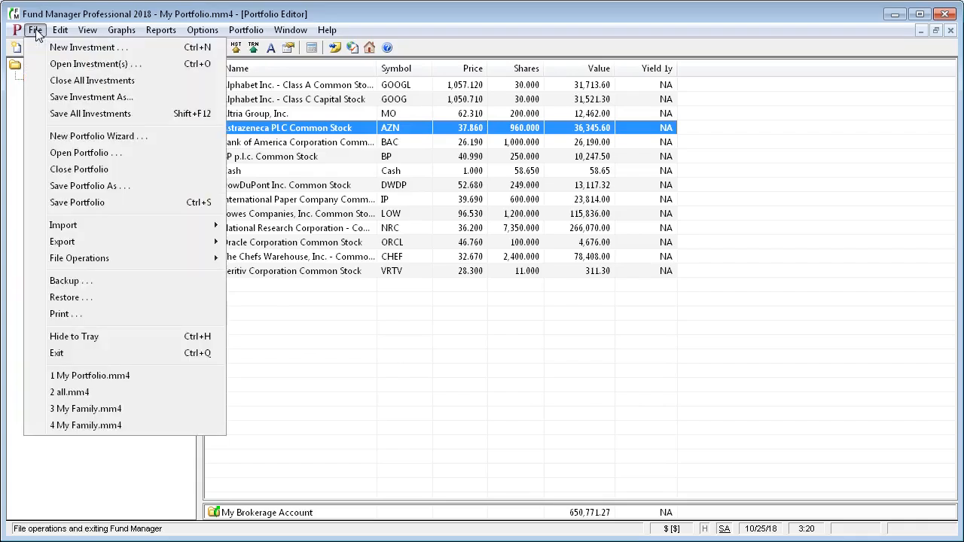
click(54, 123)
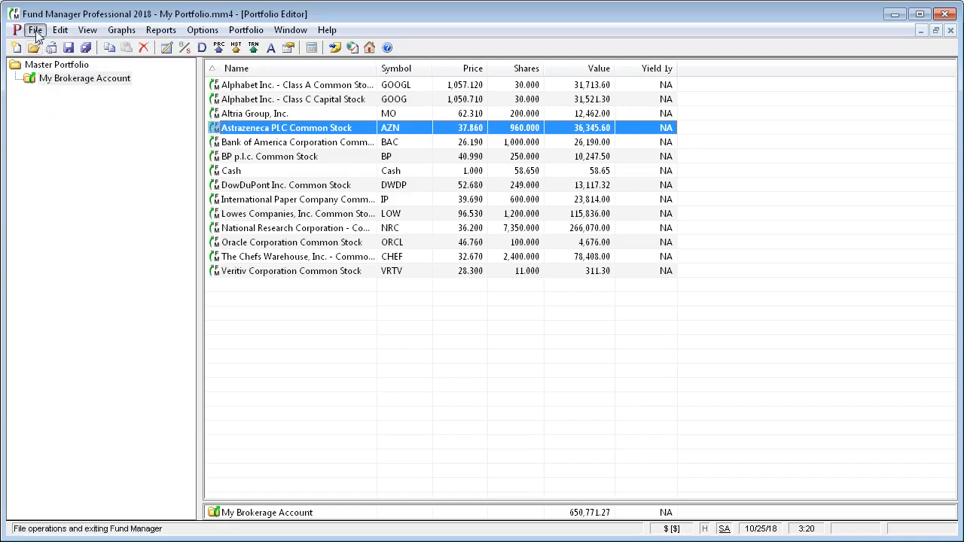
click(36, 32)
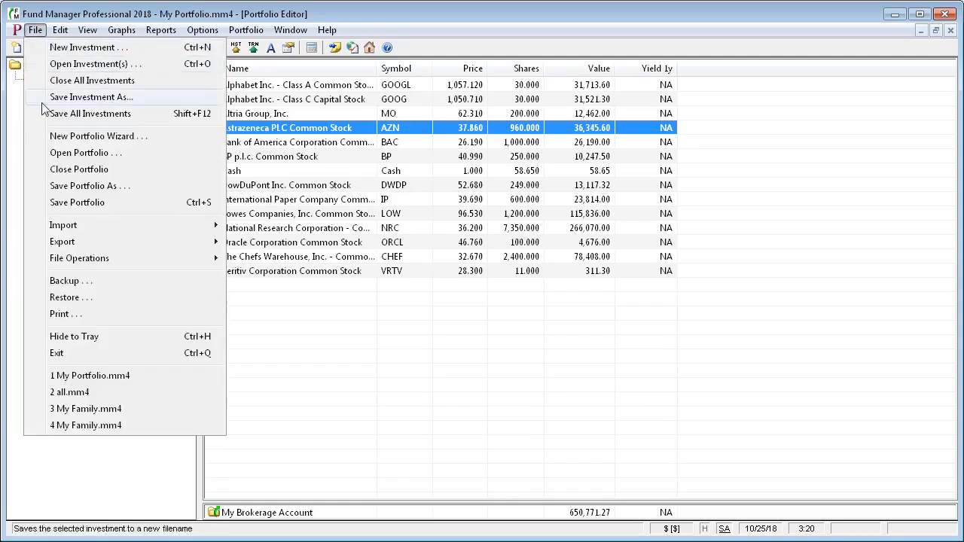
click(59, 204)
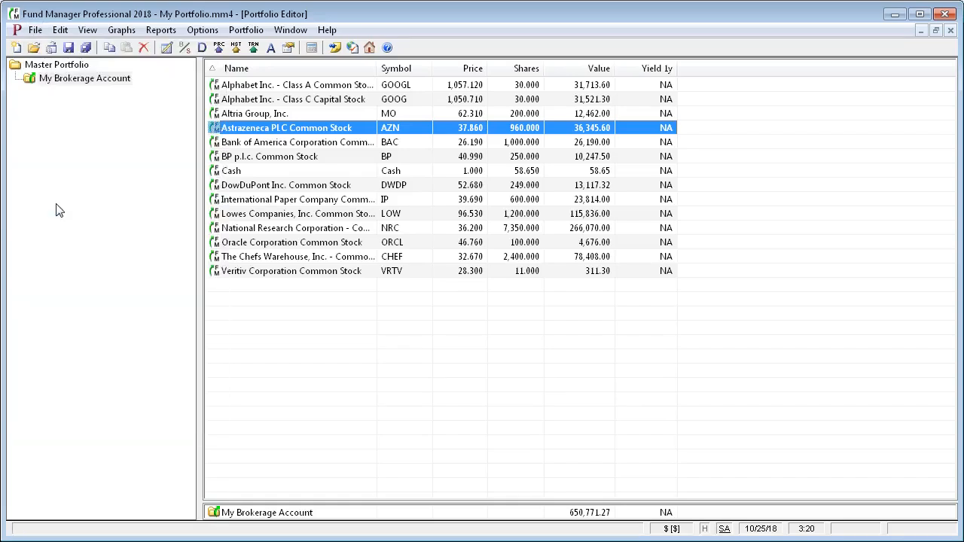